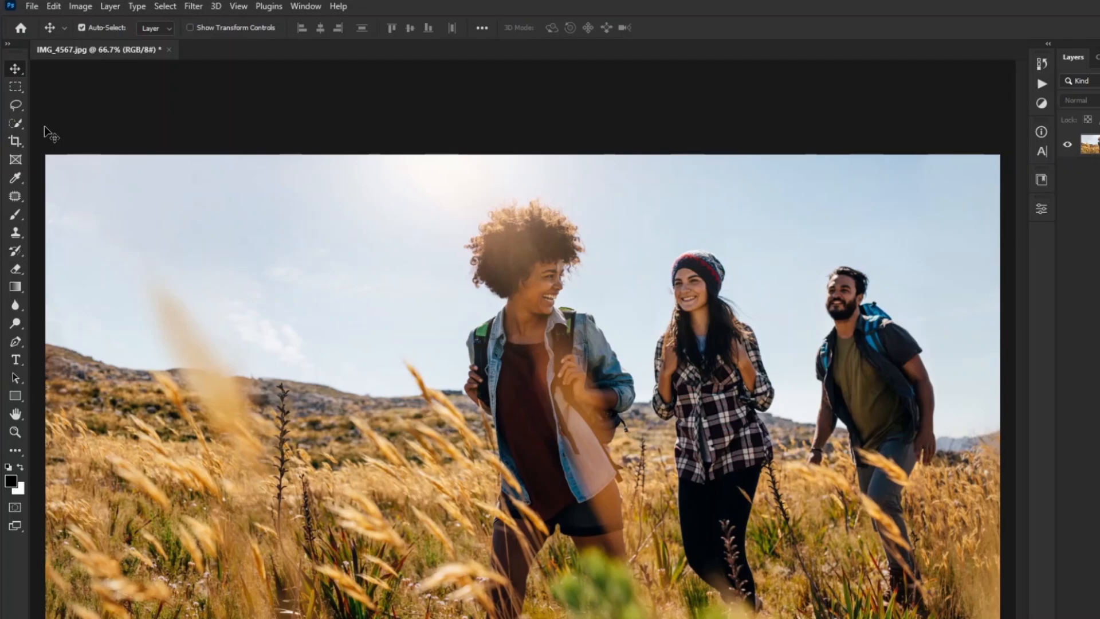
- Activate the Object Selection Tool and duplicate Layer 0
left_click(14, 106)
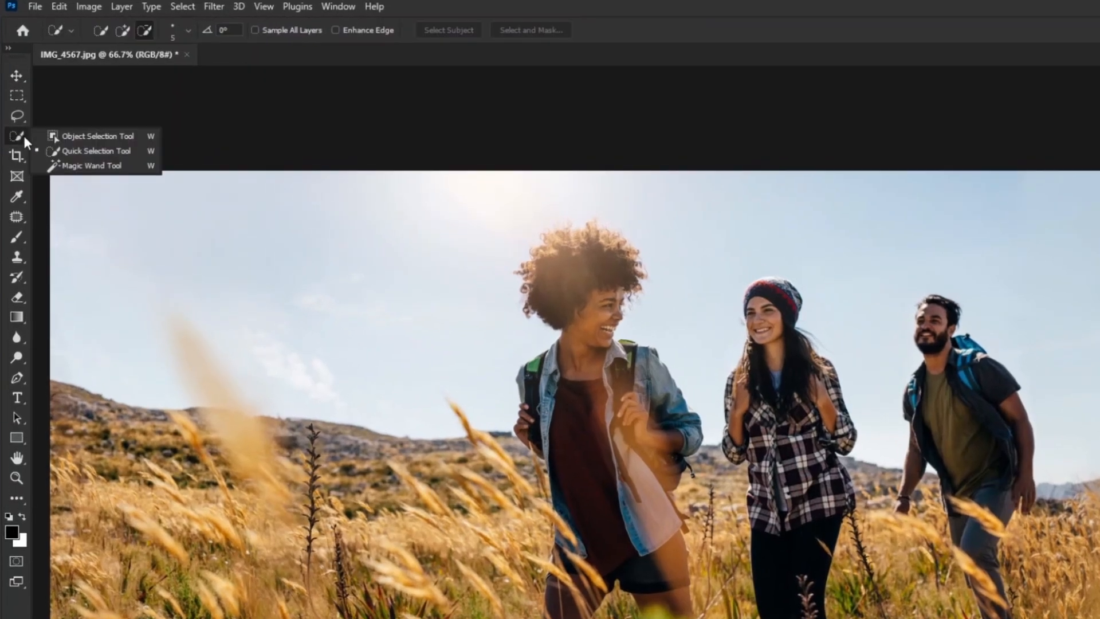
left_click(81, 135)
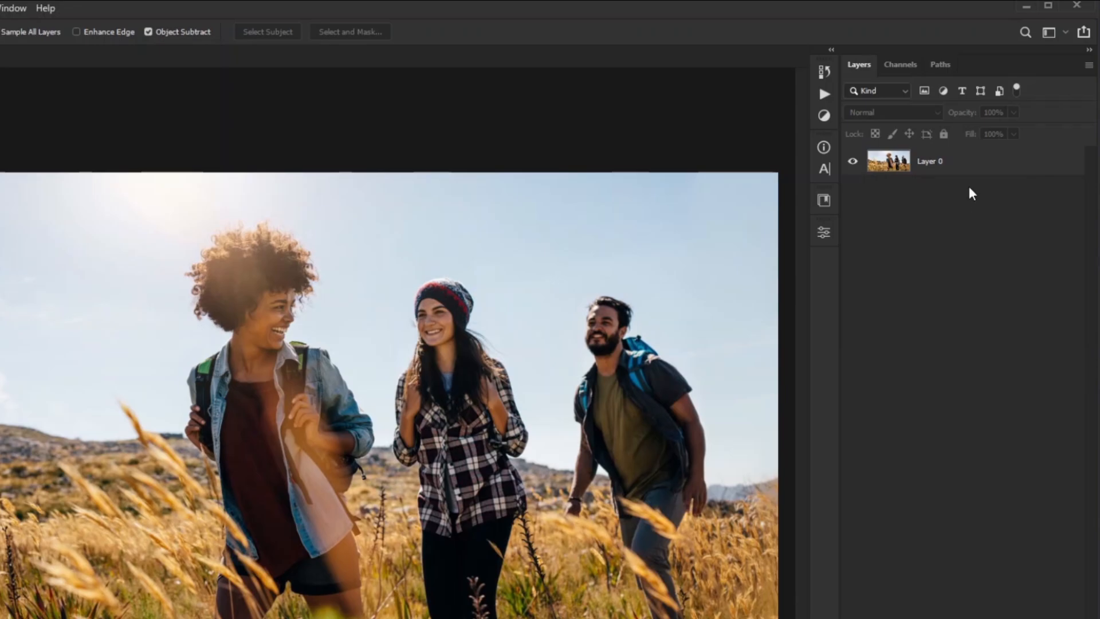
left_click(965, 166)
key("ctrl+j")
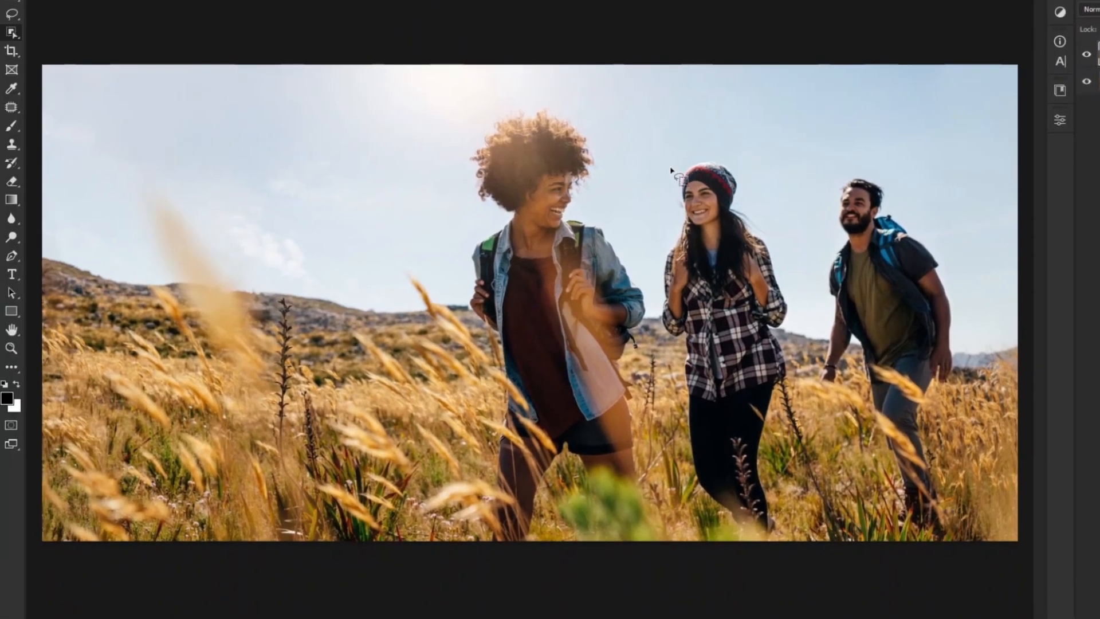
- Select the middle woman in the beanie by lassoing loosely around her whole figure
left_click_drag(670, 168, 657, 274)
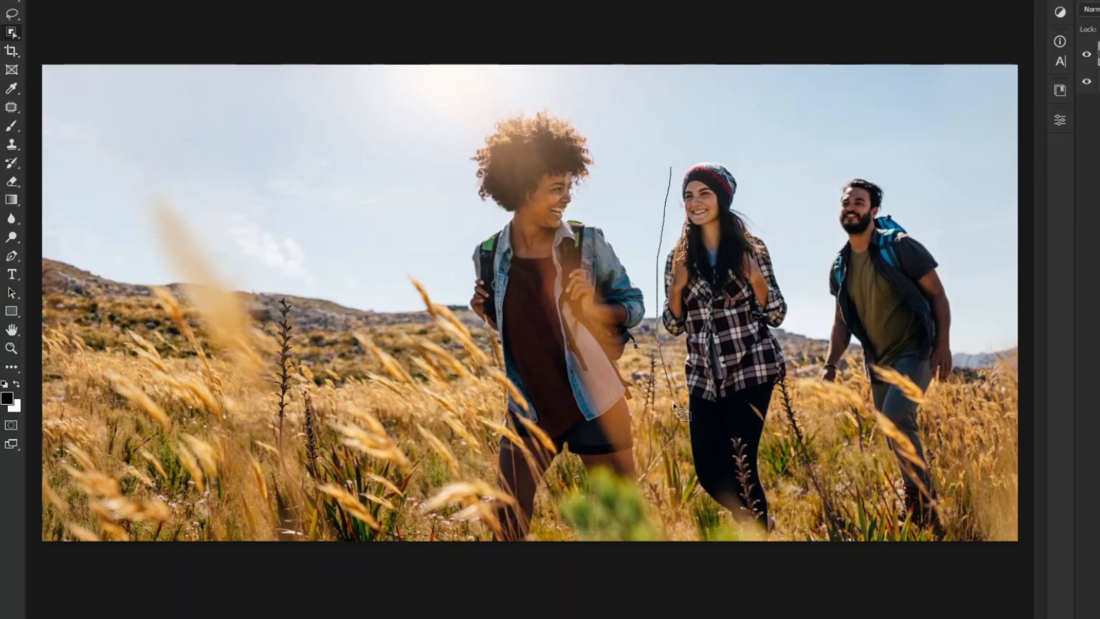
mouse_move(674, 404)
left_mouse_down()
mouse_move(689, 474)
mouse_move(716, 517)
mouse_move(736, 538)
mouse_move(782, 540)
left_mouse_up()
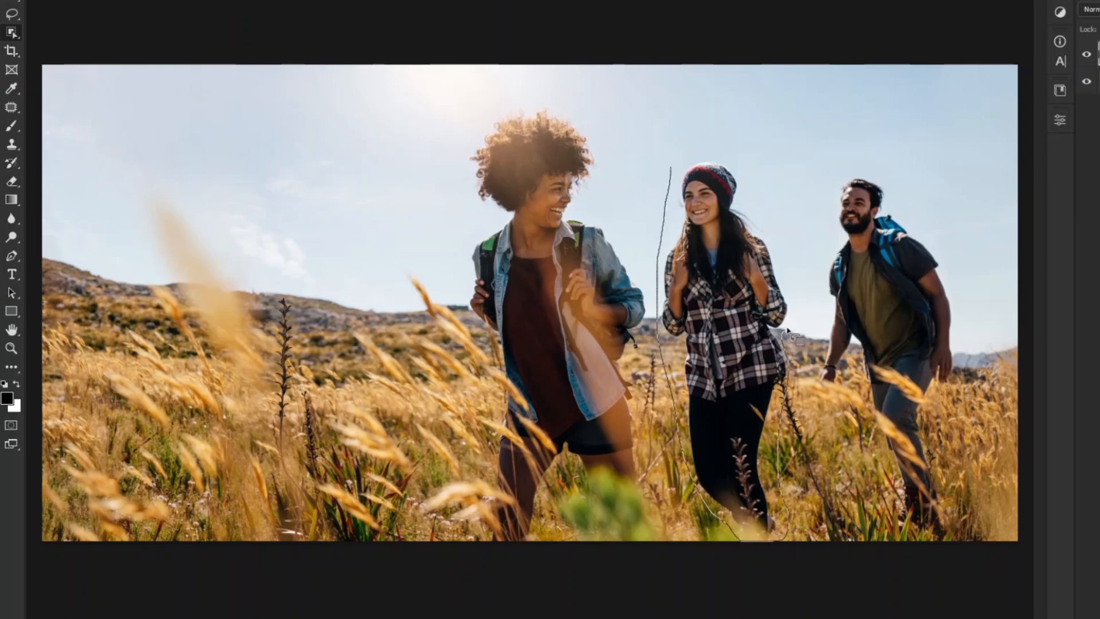
left_click_drag(786, 331, 772, 238)
mouse_move(729, 166)
left_mouse_down()
mouse_move(682, 163)
mouse_move(657, 183)
left_mouse_up()
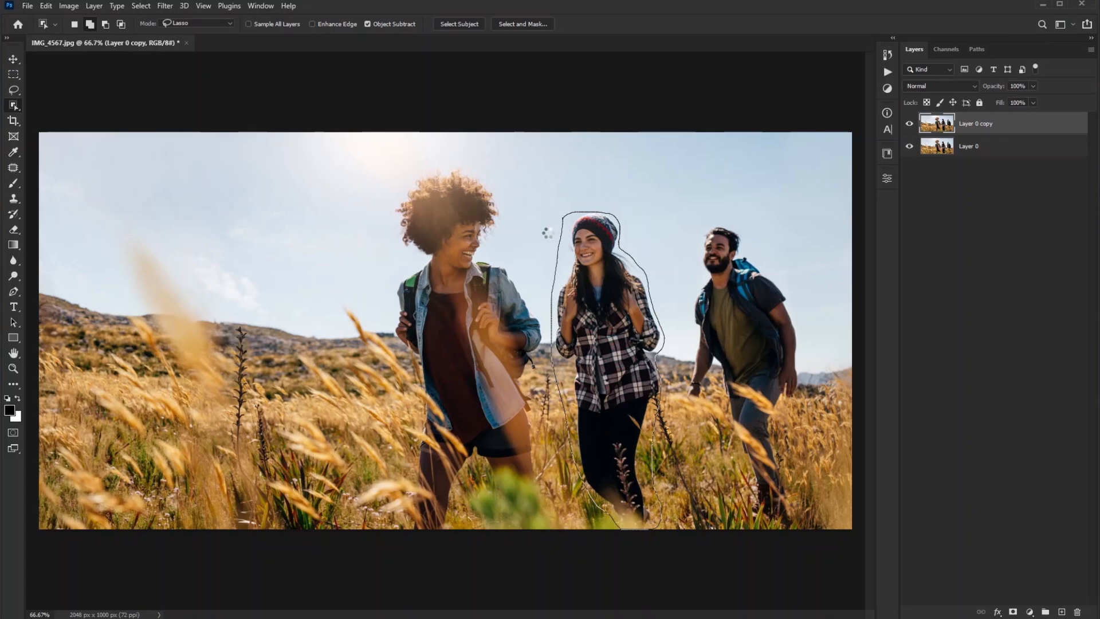
- Add the missed upper edge of the beanie to the woman's selection
scroll(607, 224, "up", 6)
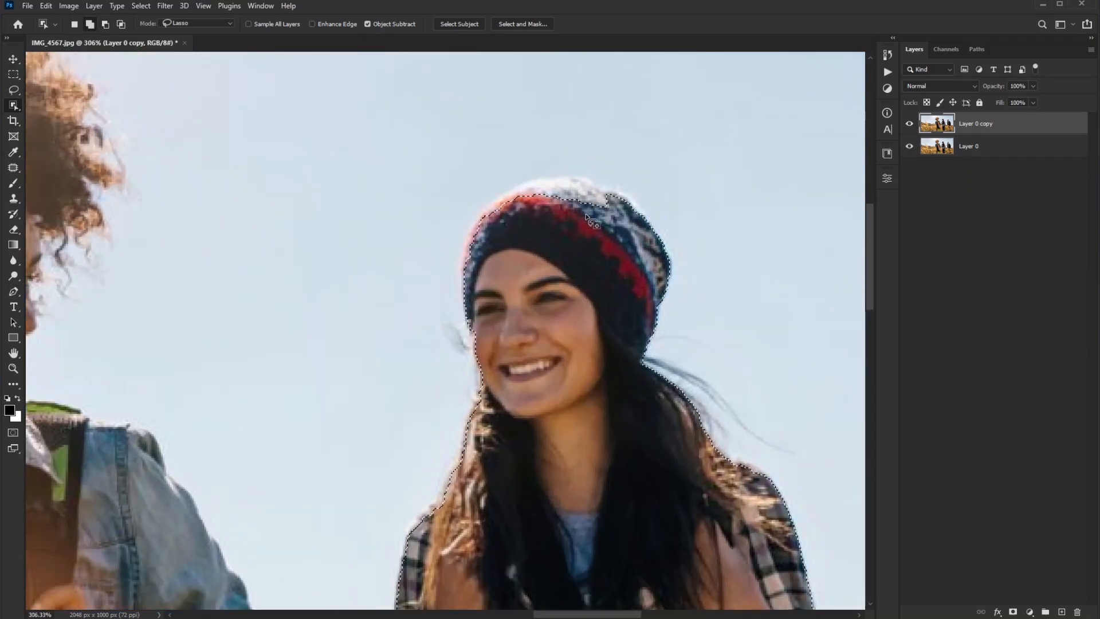
mouse_move(534, 219)
left_mouse_down()
mouse_move(600, 217)
mouse_move(624, 202)
mouse_move(608, 178)
mouse_move(490, 183)
mouse_move(456, 204)
mouse_move(451, 293)
mouse_move(541, 220)
left_mouse_up()
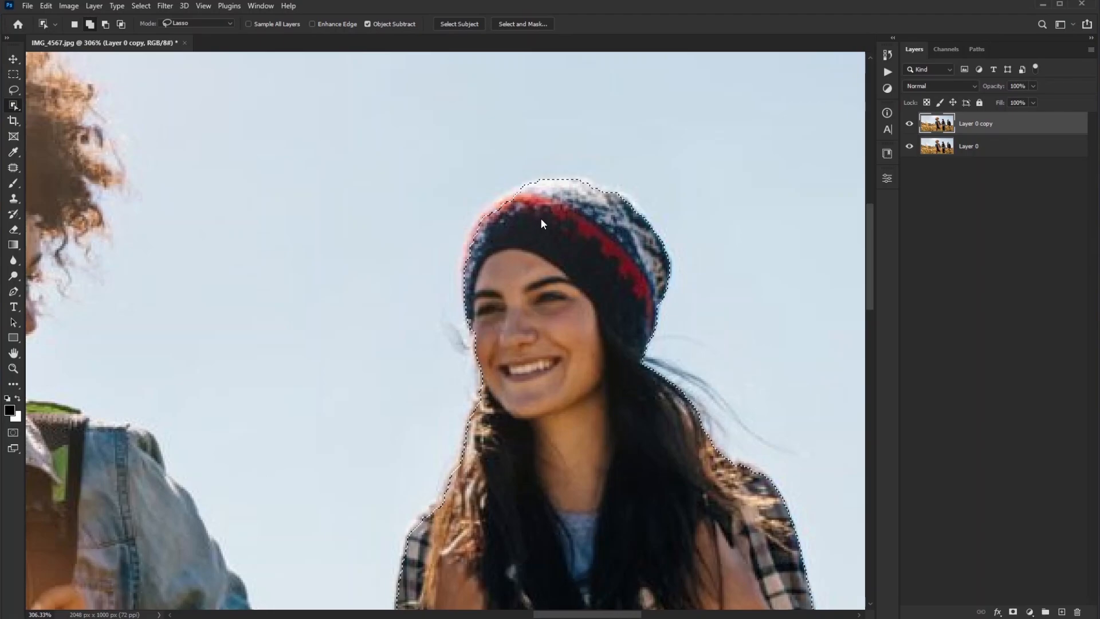
mouse_move(527, 194)
left_mouse_down()
mouse_move(507, 177)
mouse_move(445, 227)
mouse_move(454, 289)
mouse_move(526, 211)
left_mouse_up()
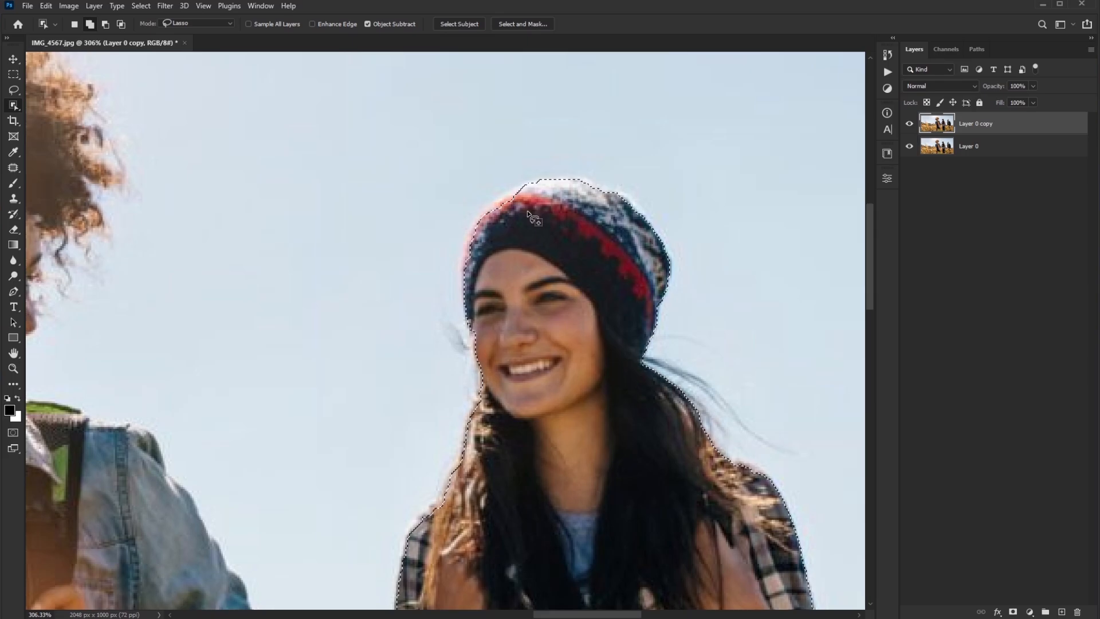
scroll(527, 211, "down", 5)
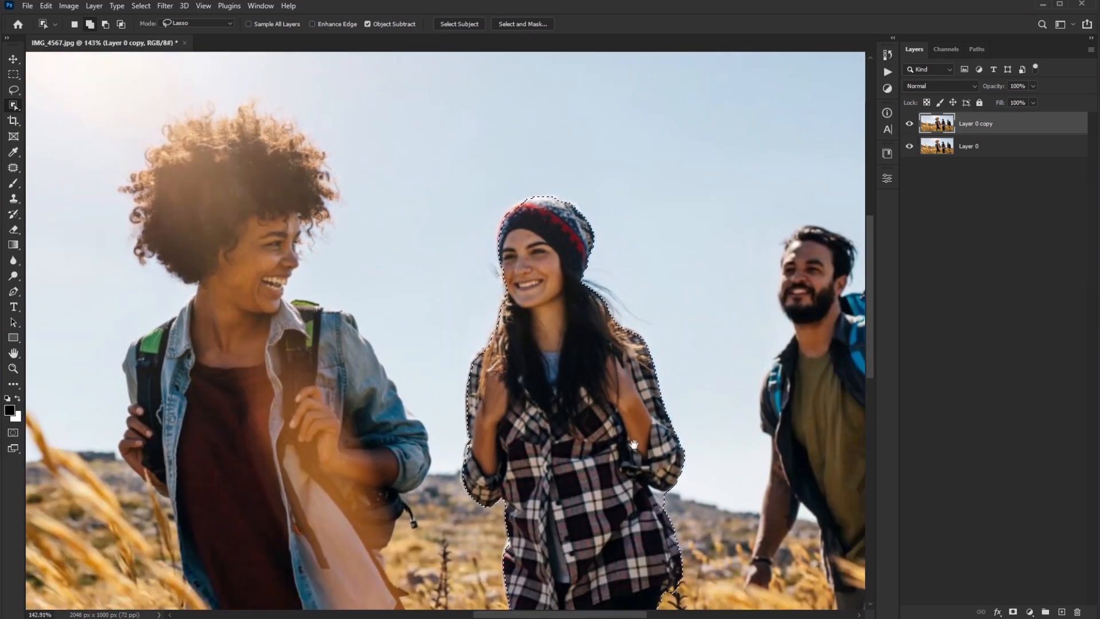
- Expand the selection around the middle woman by 4 pixels
left_click_drag(633, 444, 585, 246)
scroll(585, 246, "down", 4)
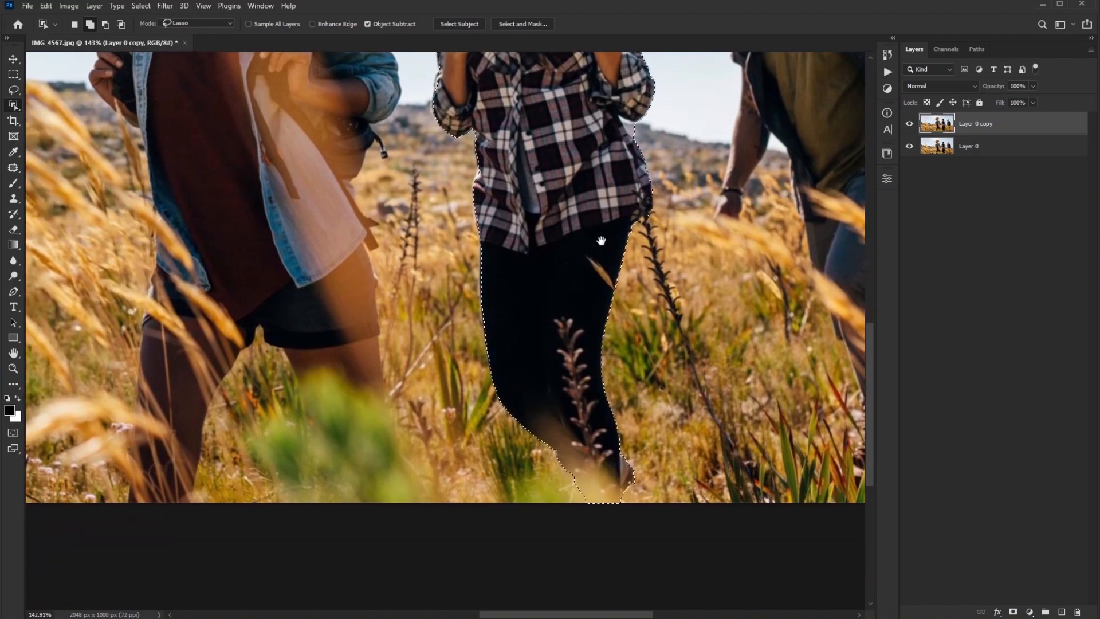
scroll(464, 229, "up", 12)
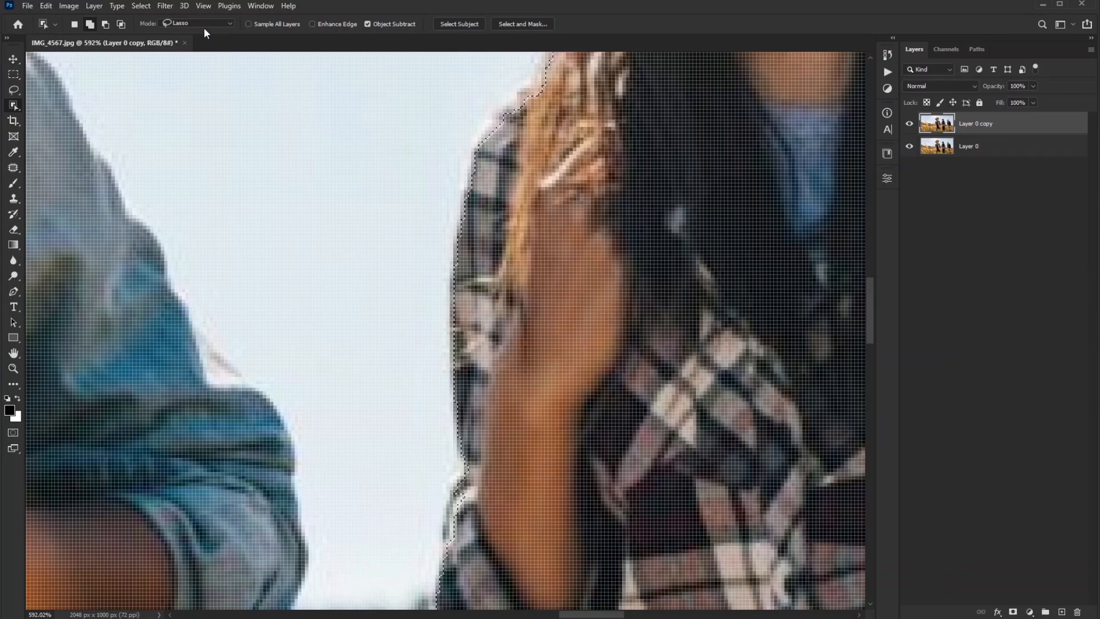
left_click(141, 6)
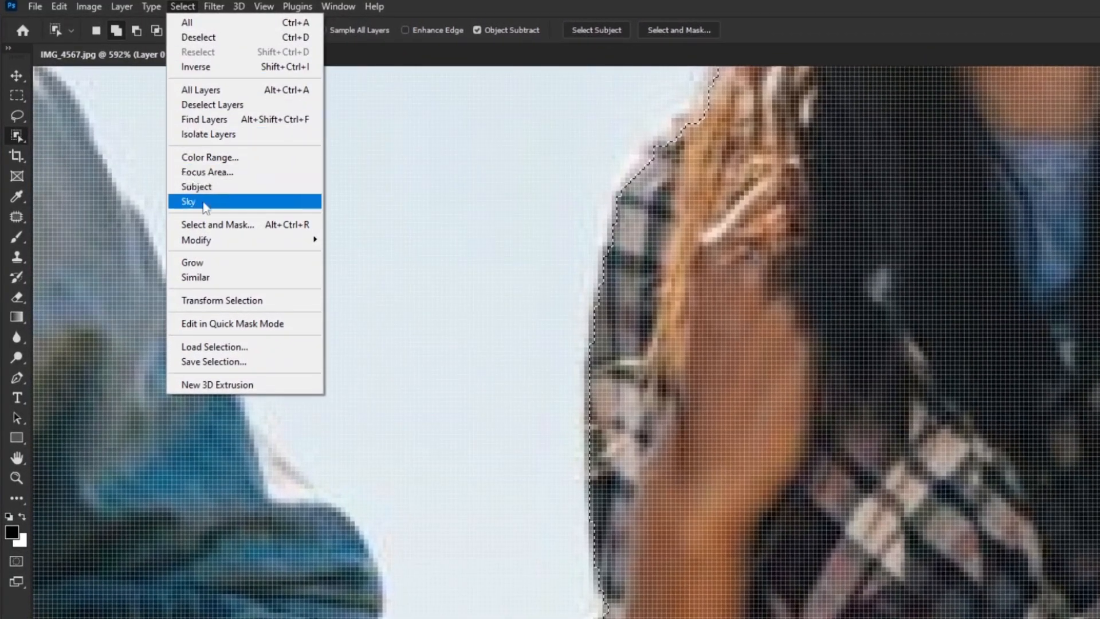
mouse_move(207, 244)
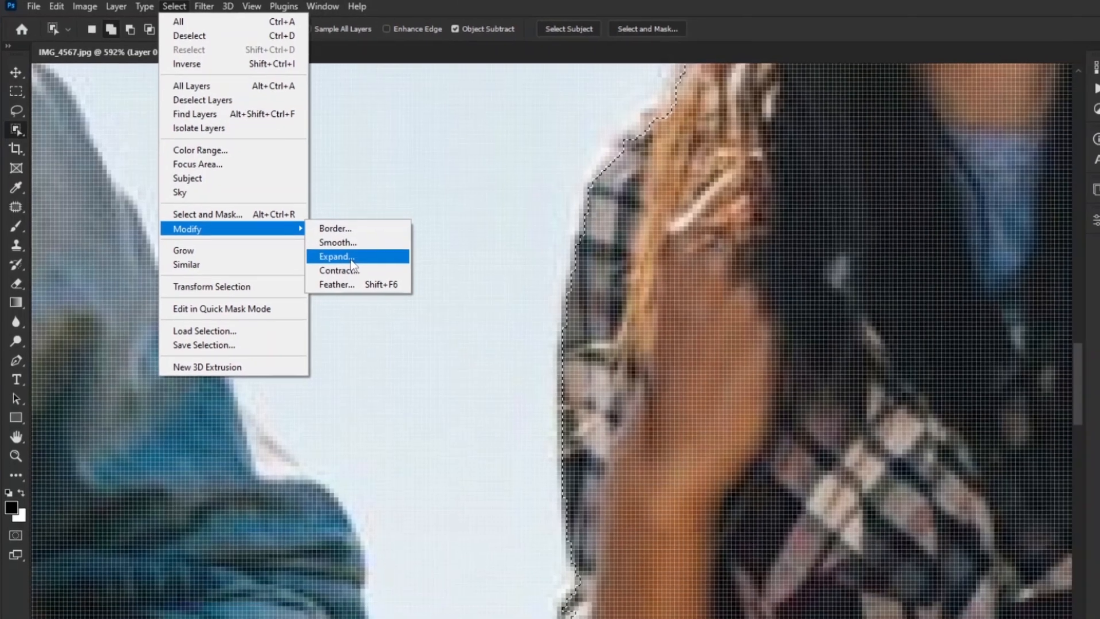
left_click(350, 257)
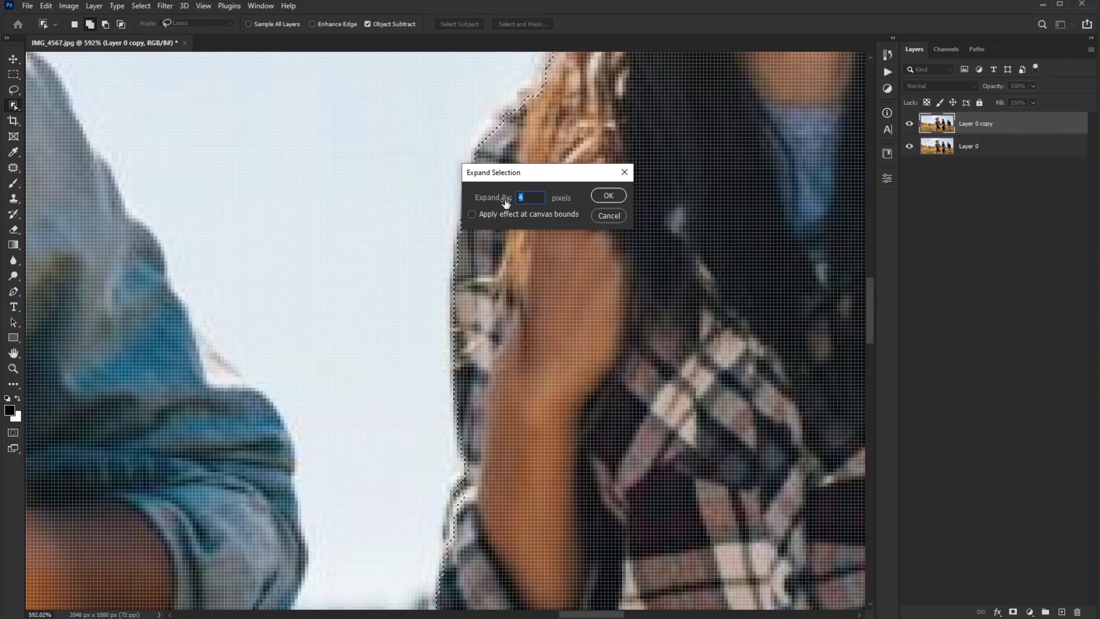
left_click(607, 197)
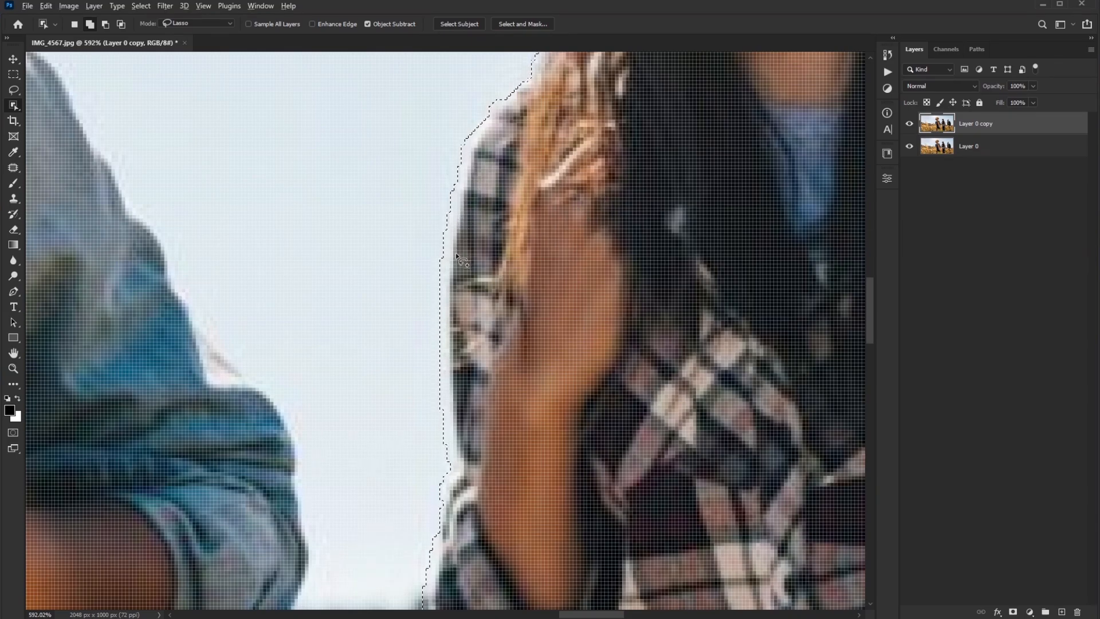
- Start Content-Aware Fill on the selected middle woman
scroll(456, 254, "down", 10)
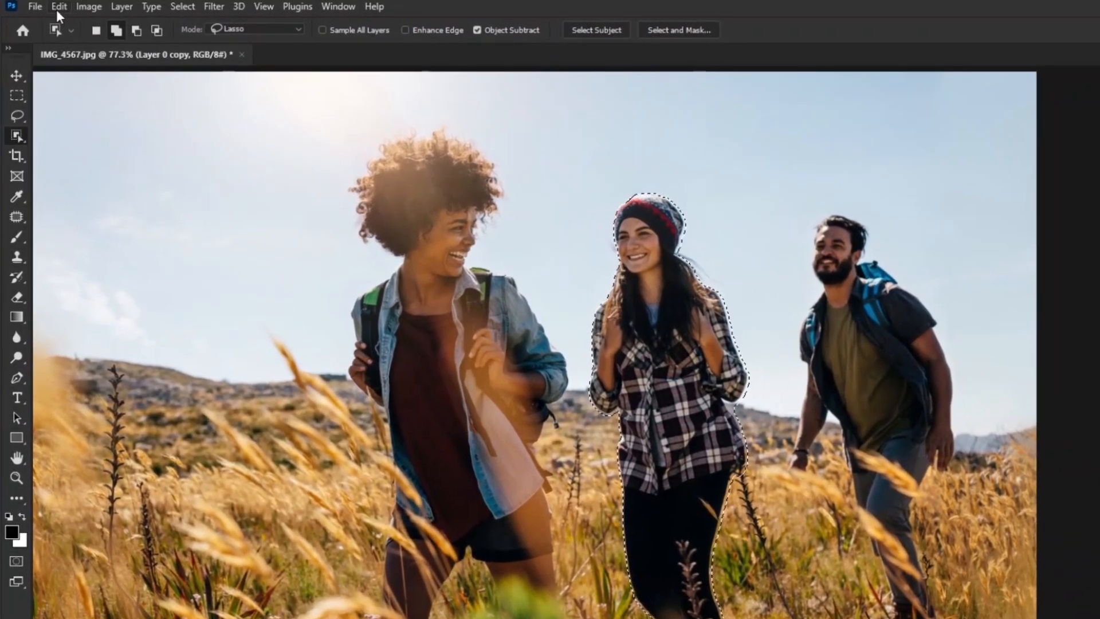
left_click(46, 6)
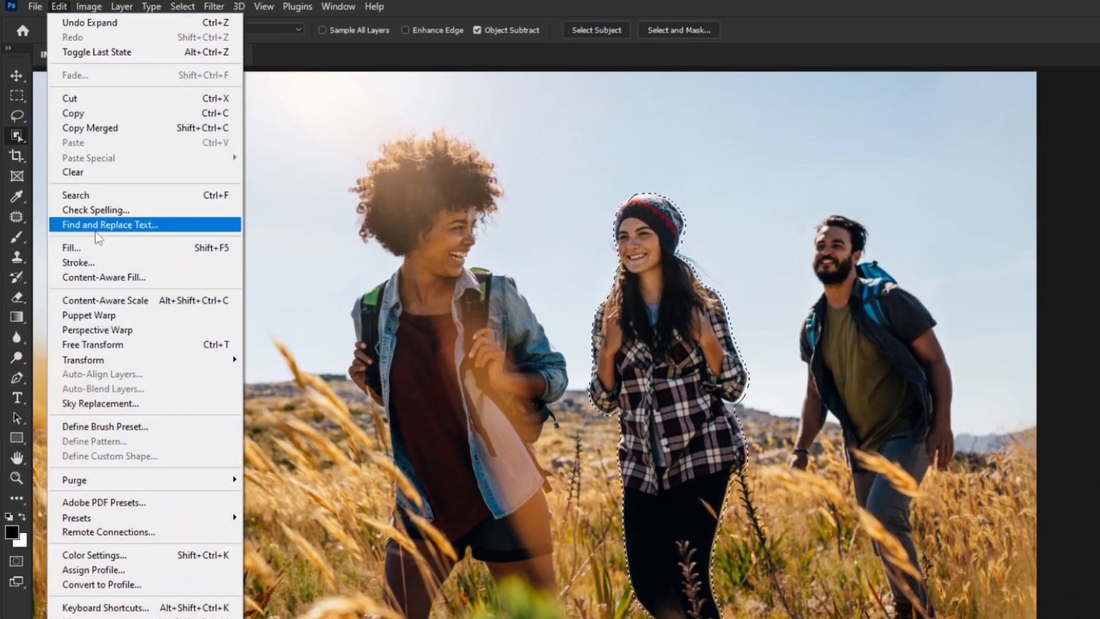
left_click(103, 277)
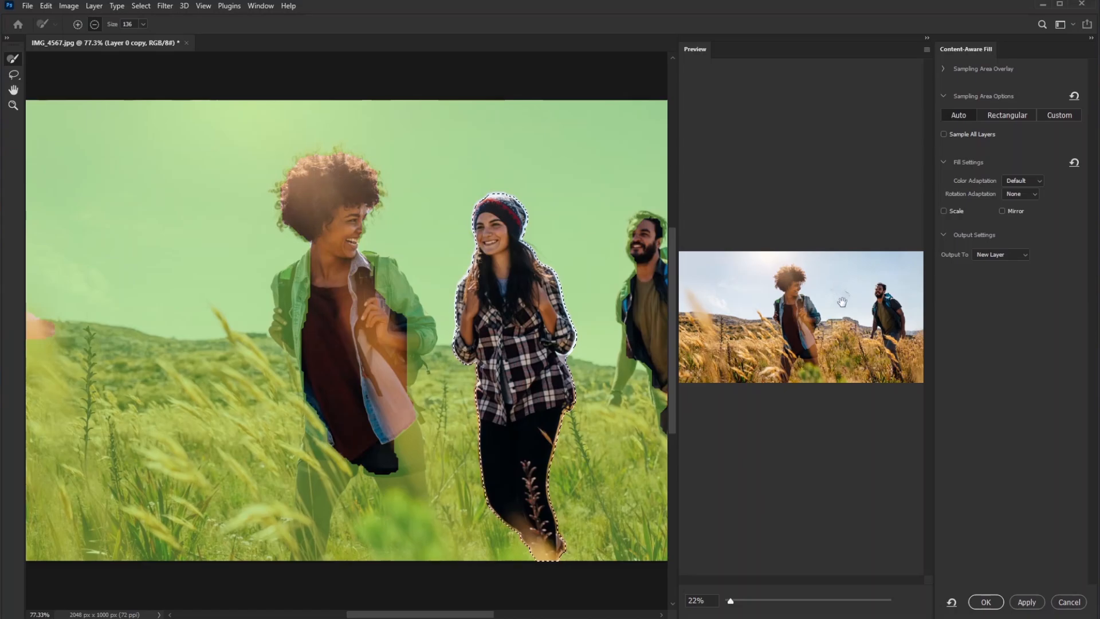
- Exclude the front woman's jacket and arm from the sampling area, then output the fill to a new layer and deselect
left_click(359, 226)
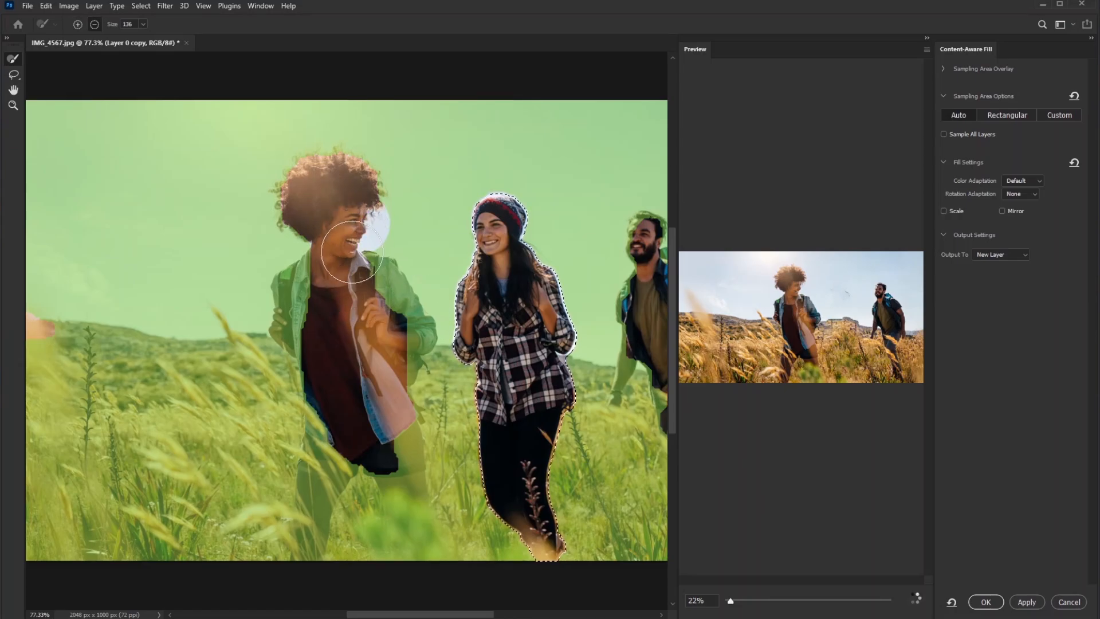
left_click_drag(363, 277, 378, 286)
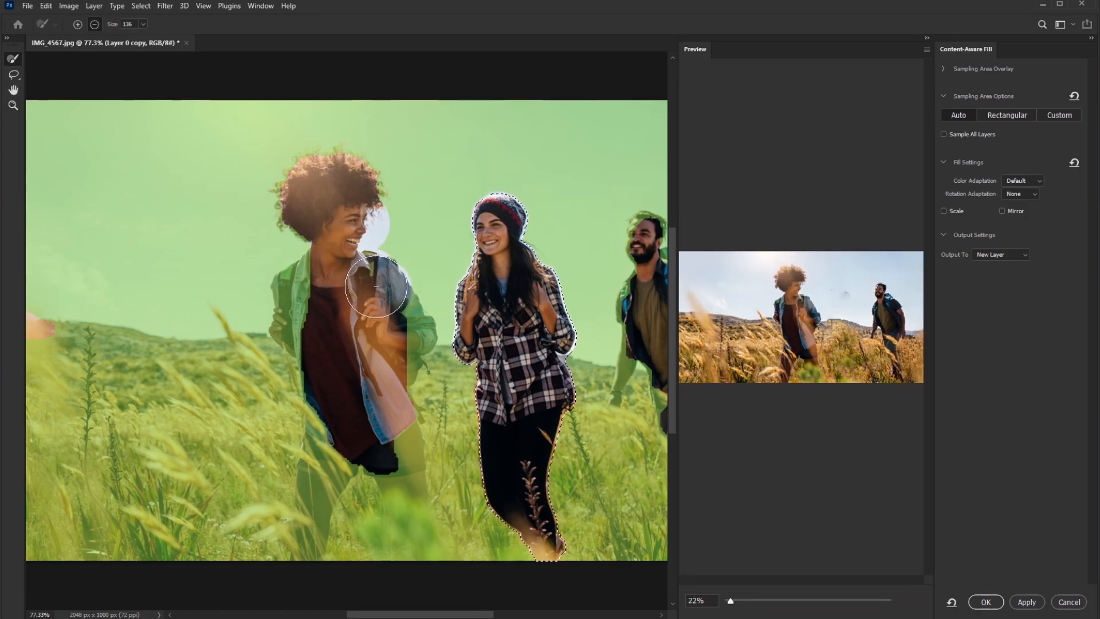
left_click(395, 315)
left_click(406, 338)
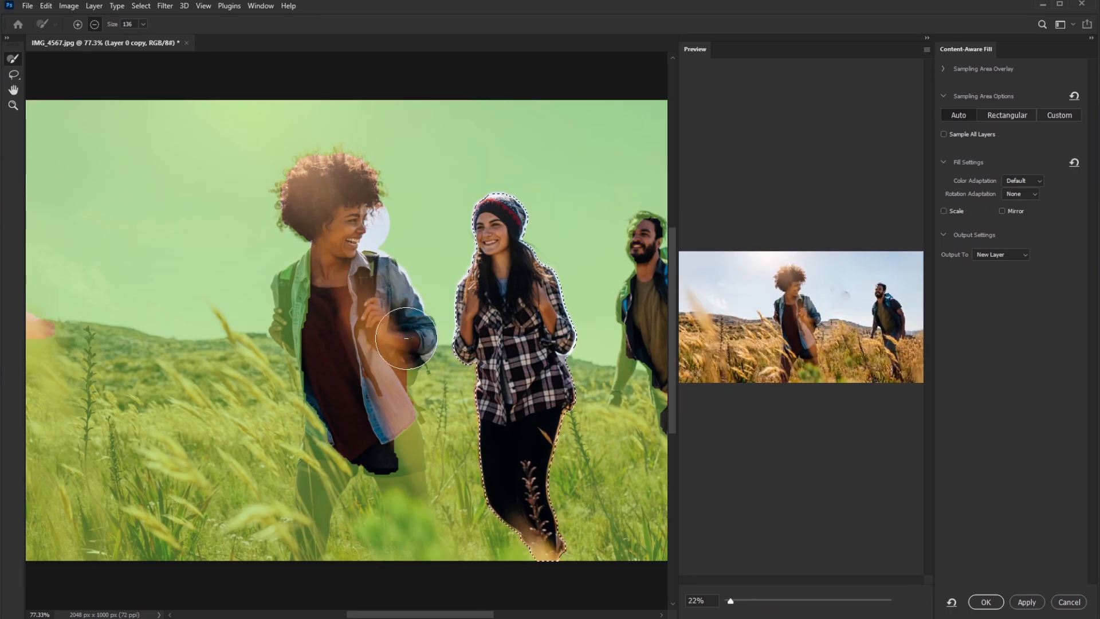
left_click_drag(406, 338, 407, 330)
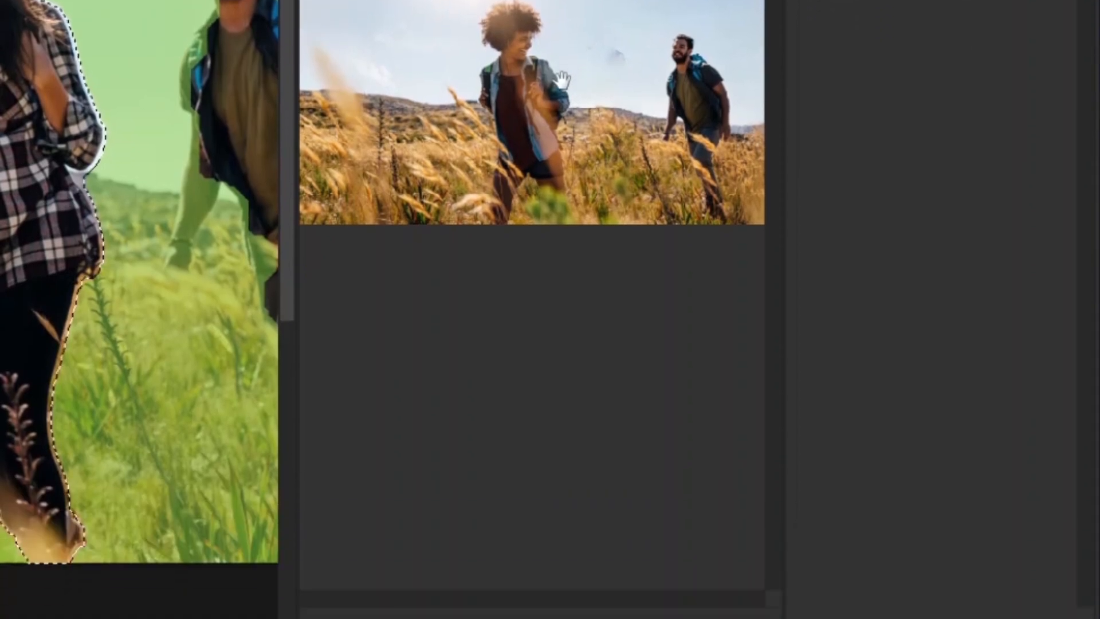
left_click(879, 589)
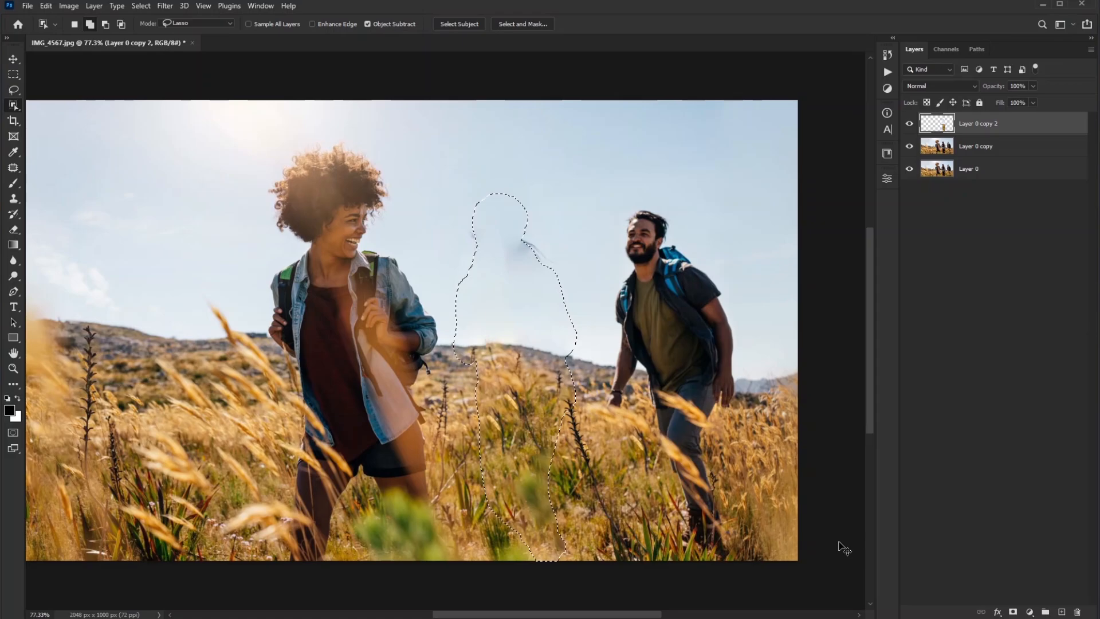
key("ctrl+d")
scroll(739, 502, "down", 5)
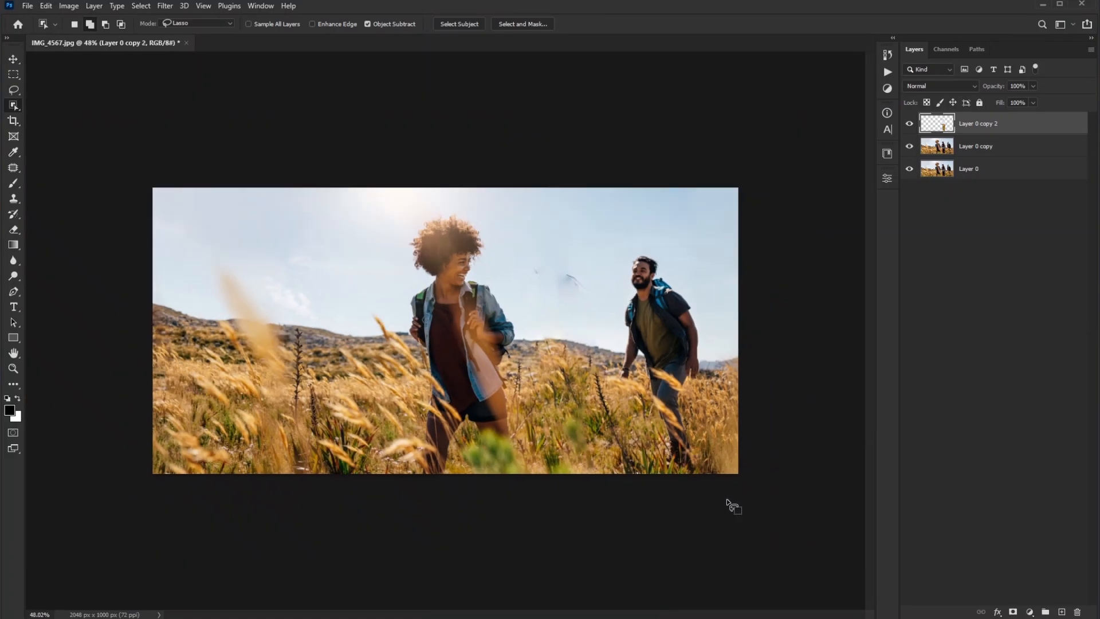
- Activate the Clone Stamp Tool and merge Layer 0 copy 2 with Layer 0 copy
scroll(622, 248, "up", 4)
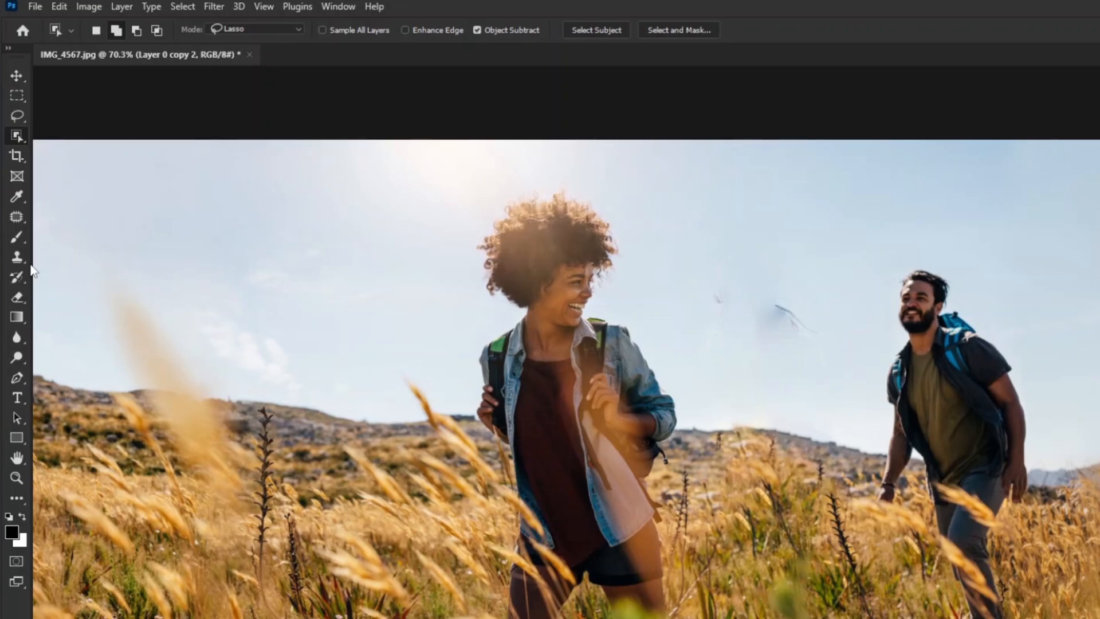
left_click(17, 258)
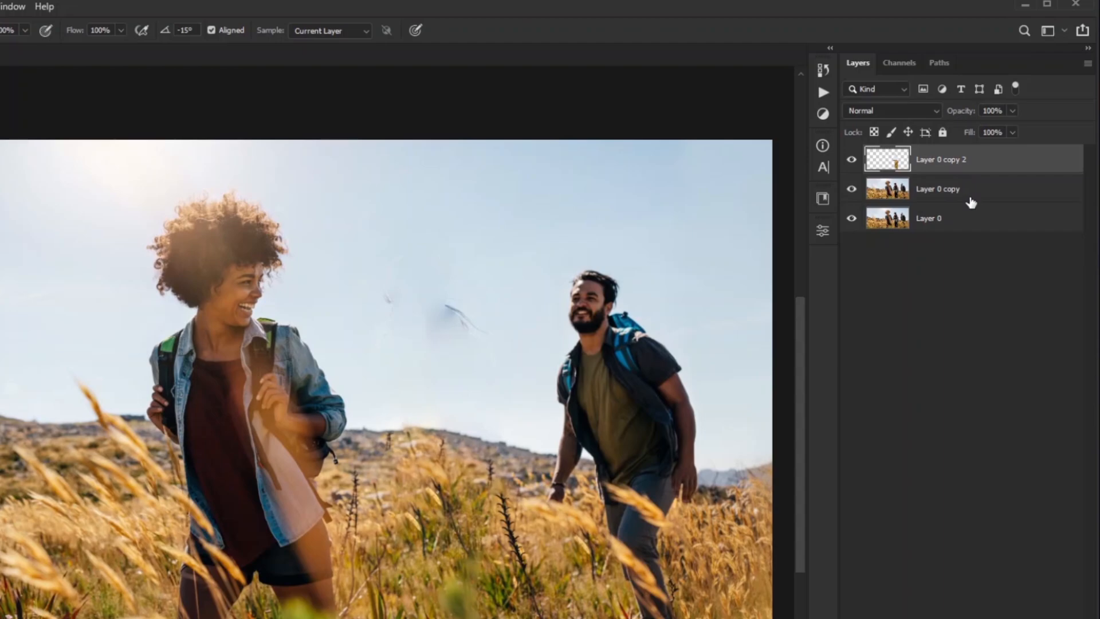
left_click(1001, 196, "shift")
right_click(999, 190)
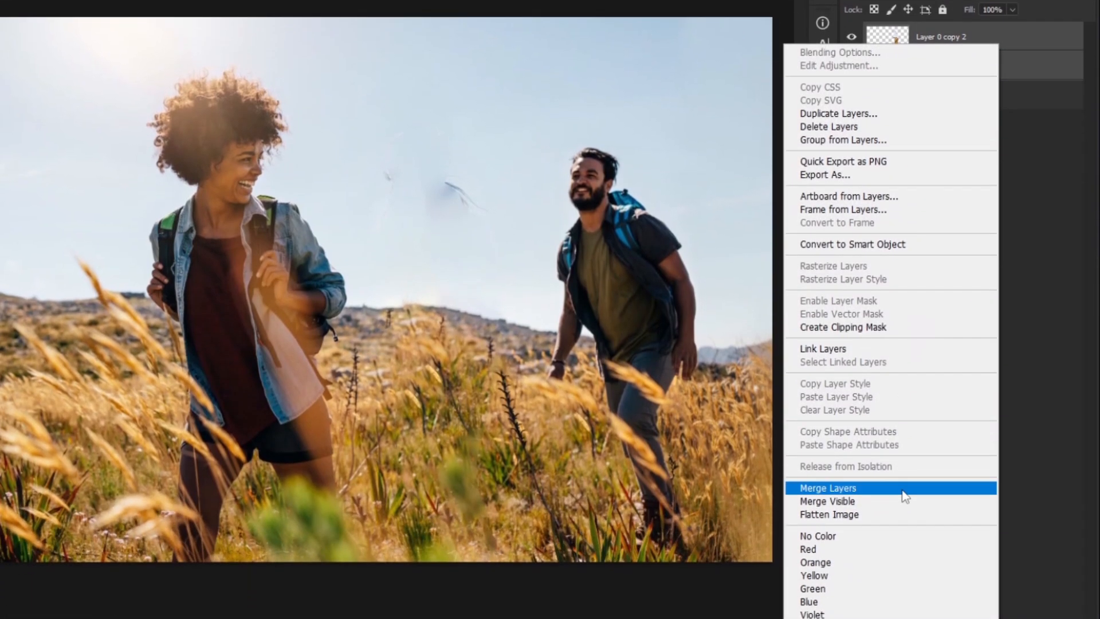
left_click(905, 496)
- Clone clean sky over the dark streaks between the two hikers with a 51 px Soft Round brush at 0% hardness
scroll(628, 265, "up", 3)
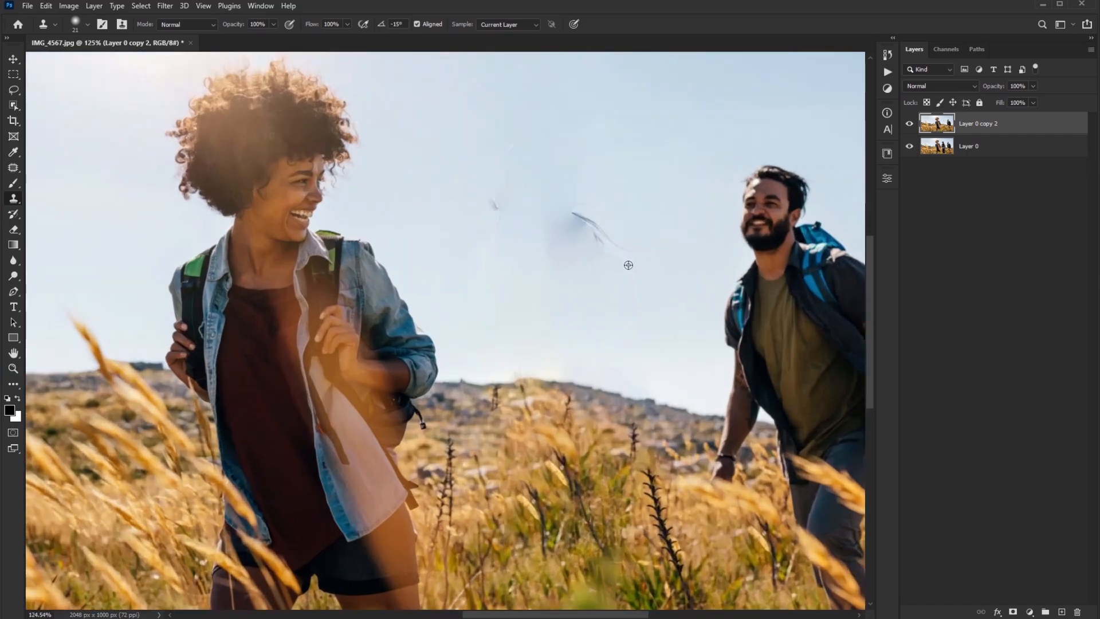
scroll(628, 266, "up", 2)
right_click(636, 215)
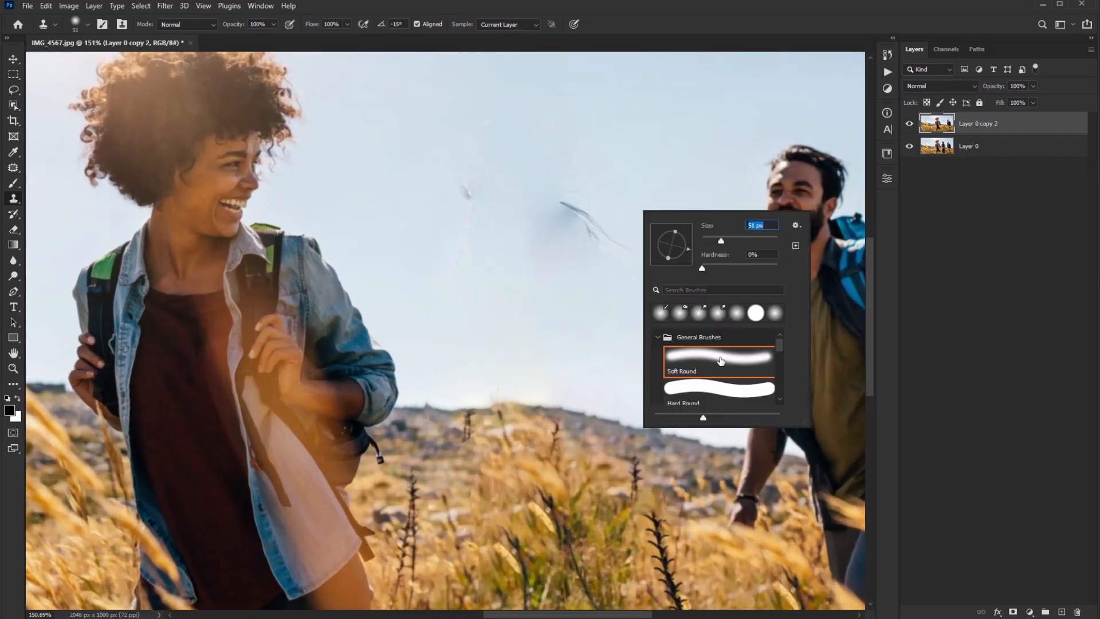
key("Return")
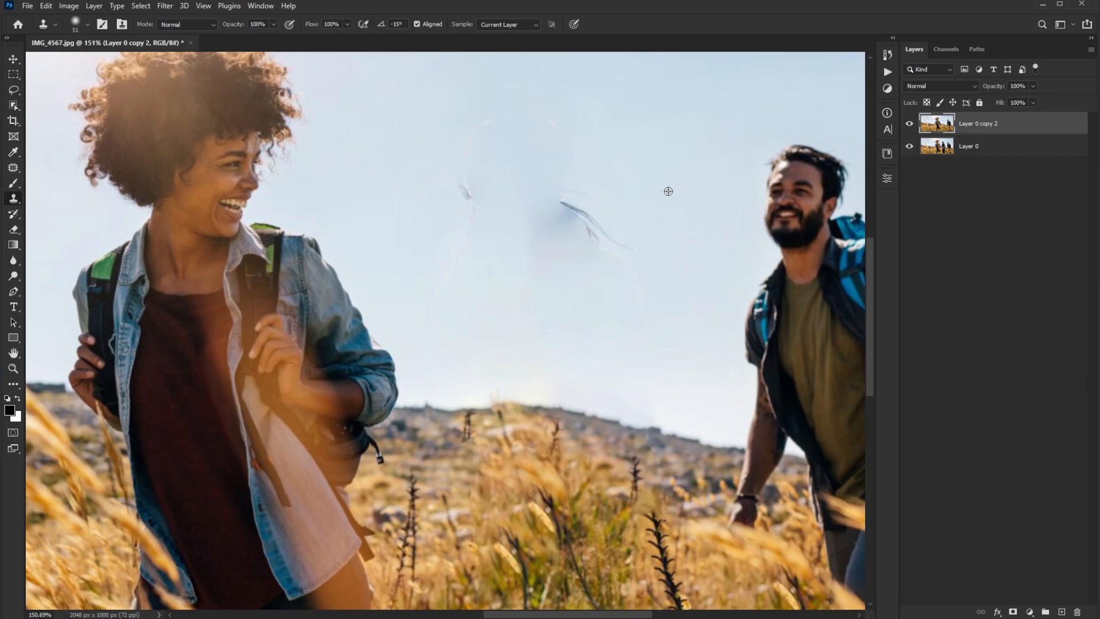
left_click(657, 200, "alt")
mouse_move(613, 247)
left_mouse_down()
mouse_move(547, 182)
mouse_move(557, 223)
mouse_move(535, 236)
mouse_move(538, 224)
left_mouse_up()
left_click(546, 164, "alt")
mouse_move(491, 125)
left_mouse_down()
mouse_move(479, 123)
mouse_move(466, 164)
mouse_move(464, 268)
mouse_move(481, 252)
mouse_move(494, 275)
left_mouse_up()
- Resample nearby sky and clone away the remaining blotches beside the front woman
left_click(482, 189, "alt")
left_click(474, 167)
left_click(440, 280, "alt")
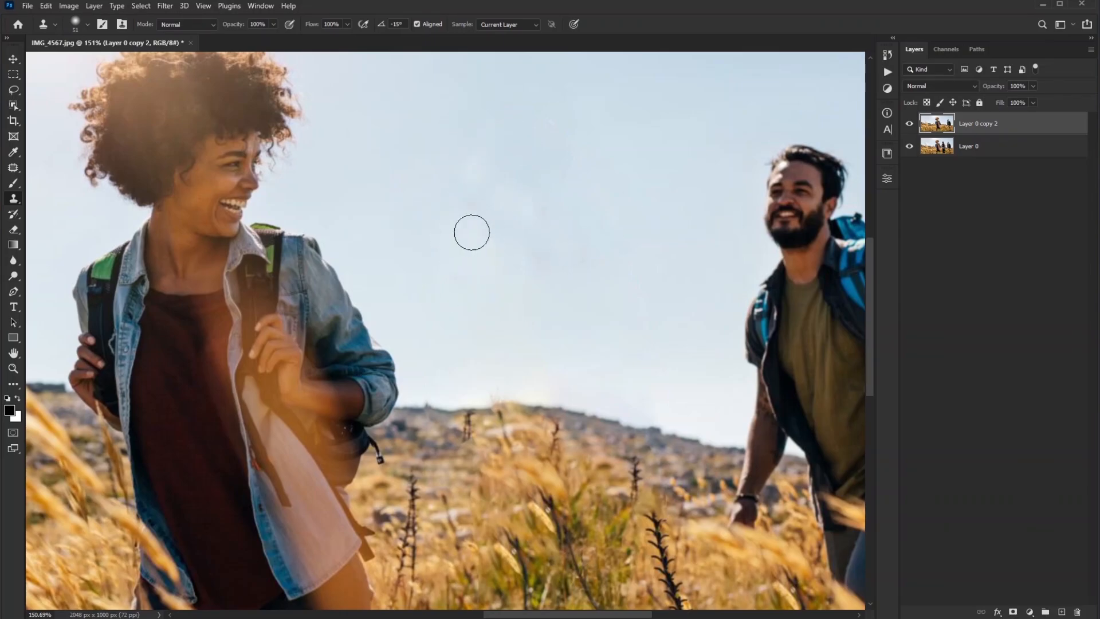
left_click(432, 213, "alt")
left_click_drag(497, 204, 529, 211)
scroll(588, 217, "down", 5)
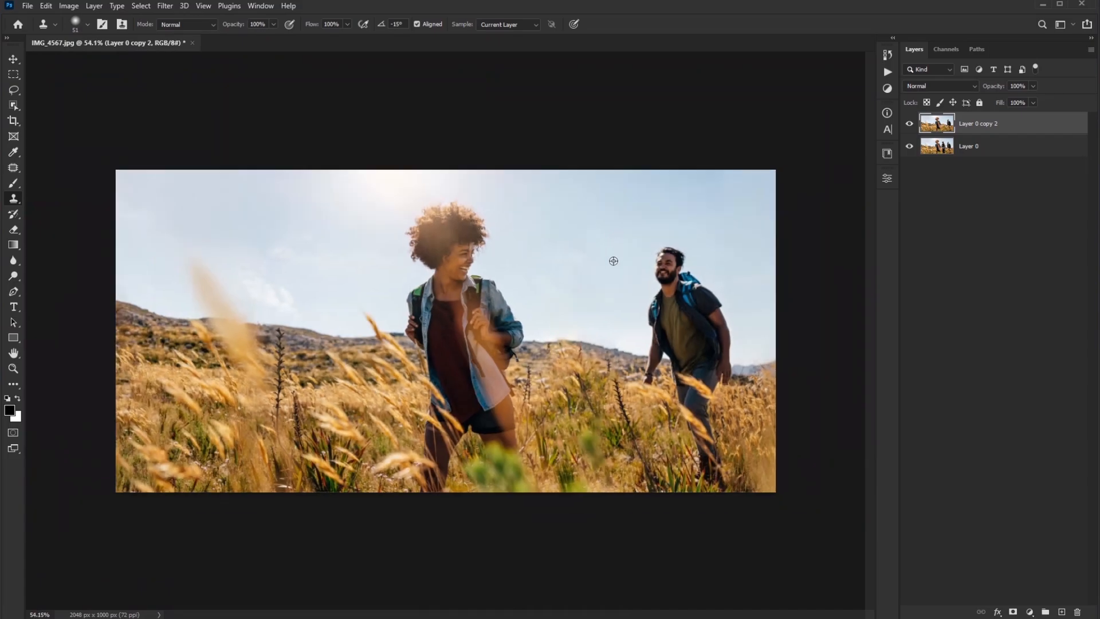
- Reduce the Clone Stamp brush size and clone nearby hillside over the blurry grass and uneven ridge line between the two hikers
scroll(611, 258, "up", 2)
scroll(644, 229, "up", 4)
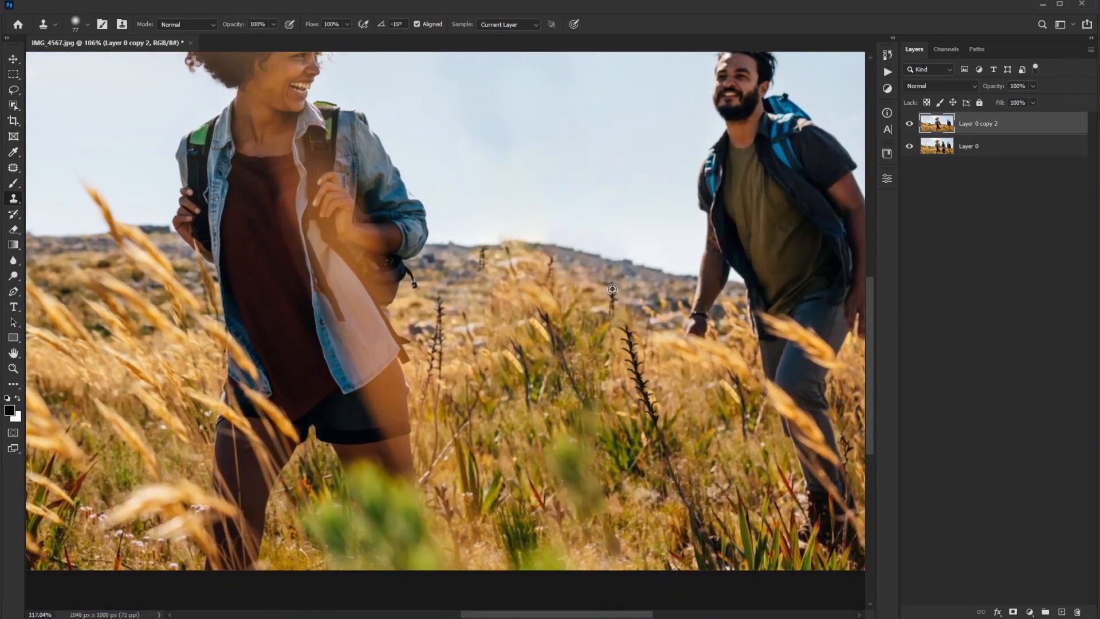
left_click_drag(656, 339, 582, 303)
scroll(583, 302, "up", 4)
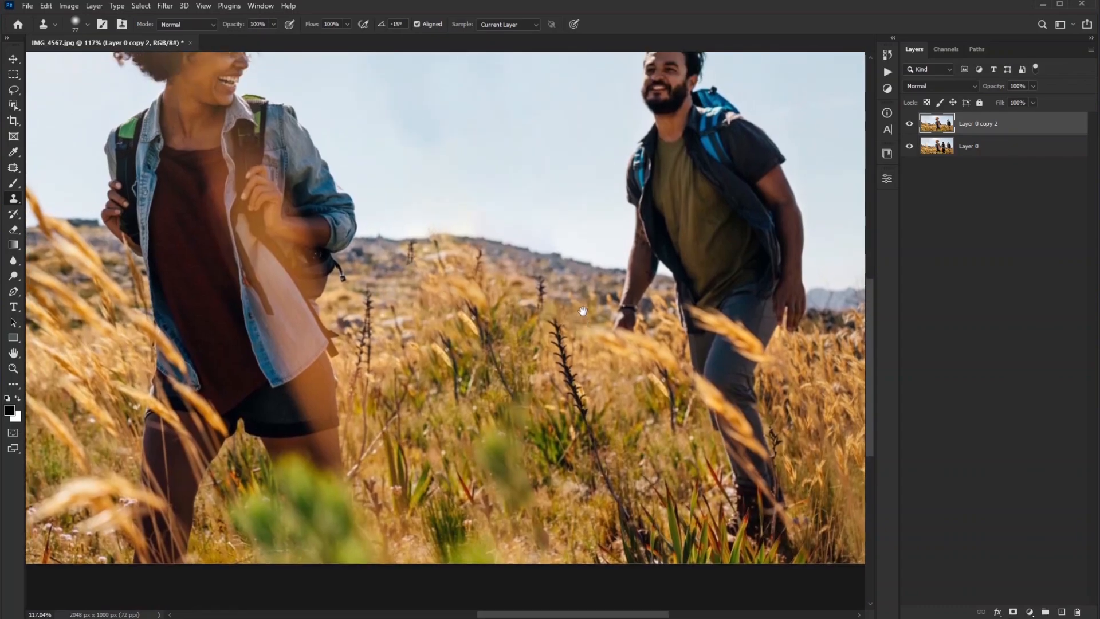
right_click(530, 303)
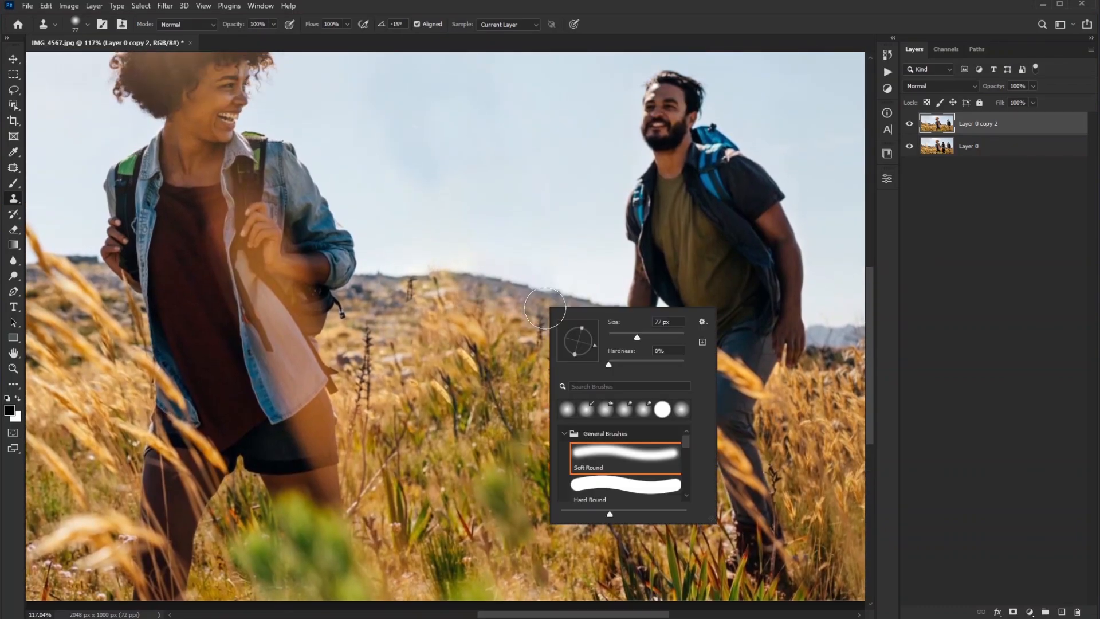
left_click(627, 336)
left_click(490, 295, "alt")
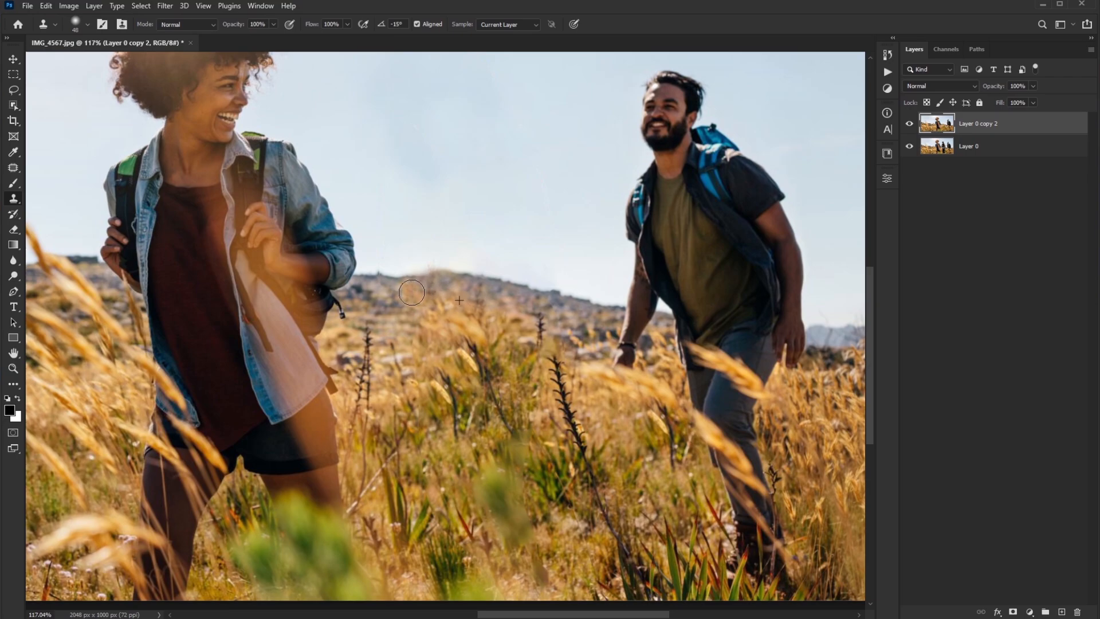
left_click(371, 296, "alt")
left_click_drag(410, 298, 416, 294)
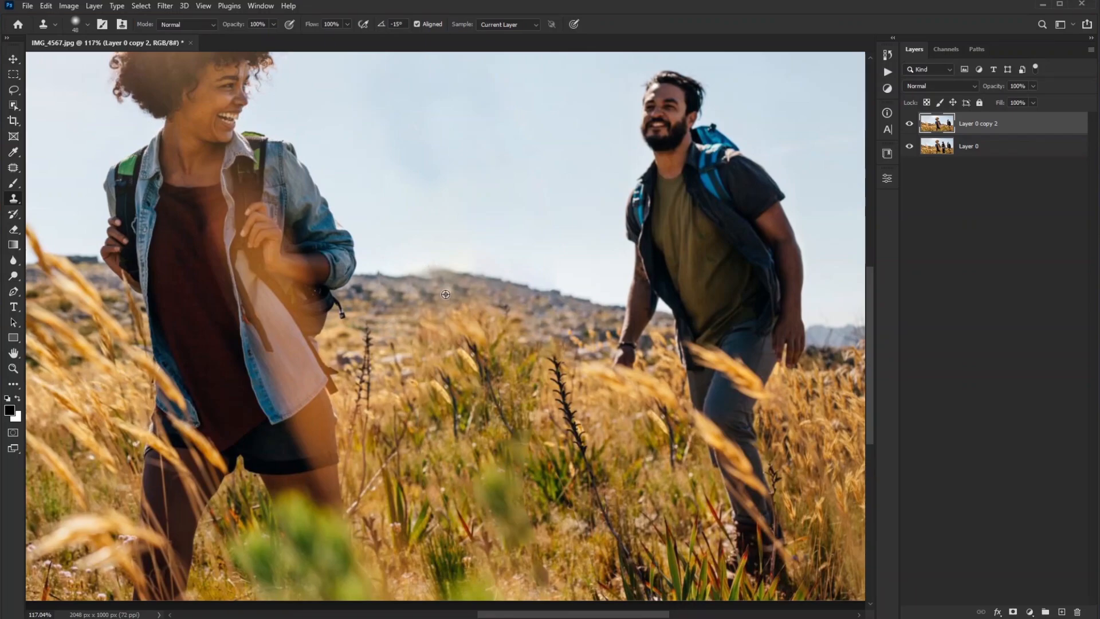
scroll(458, 286, "up", 2)
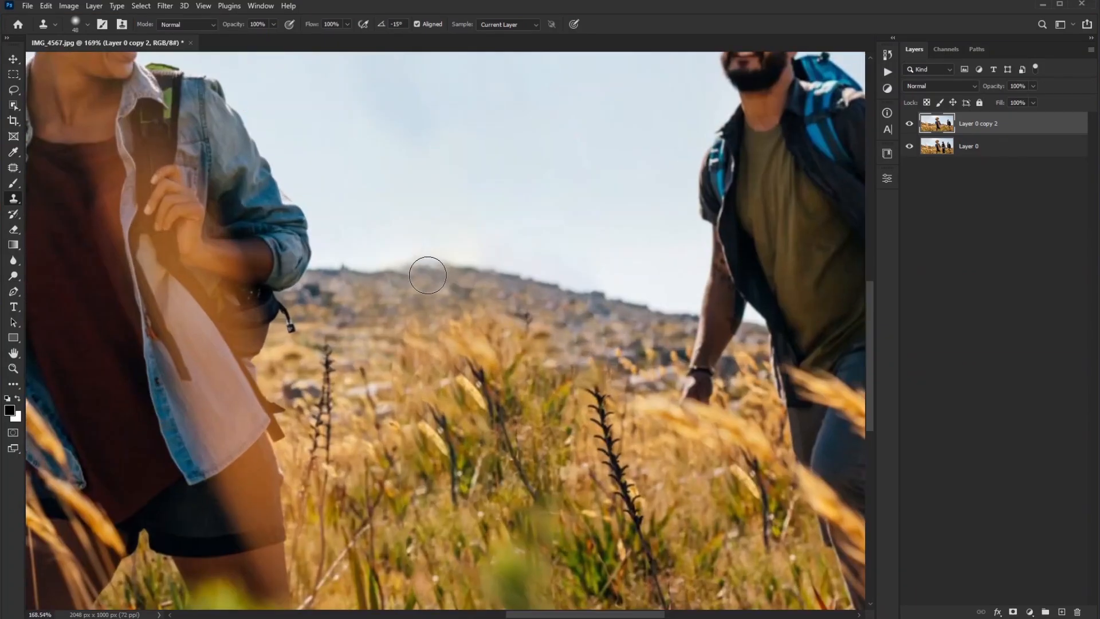
scroll(459, 304, "down", 1)
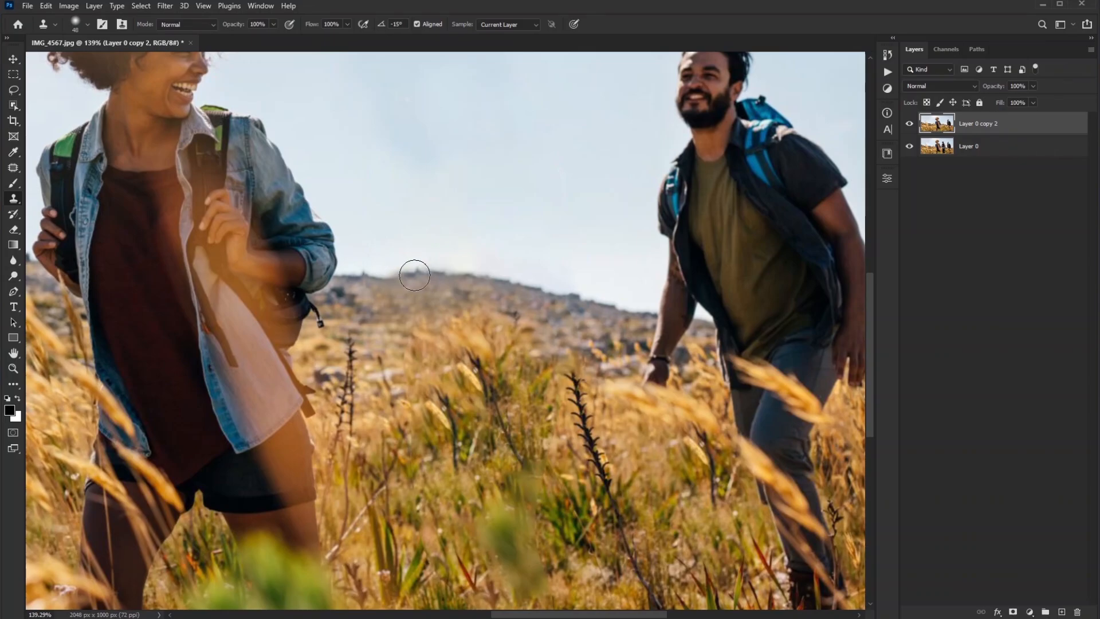
scroll(412, 272, "down", 3)
scroll(653, 415, "up", 1)
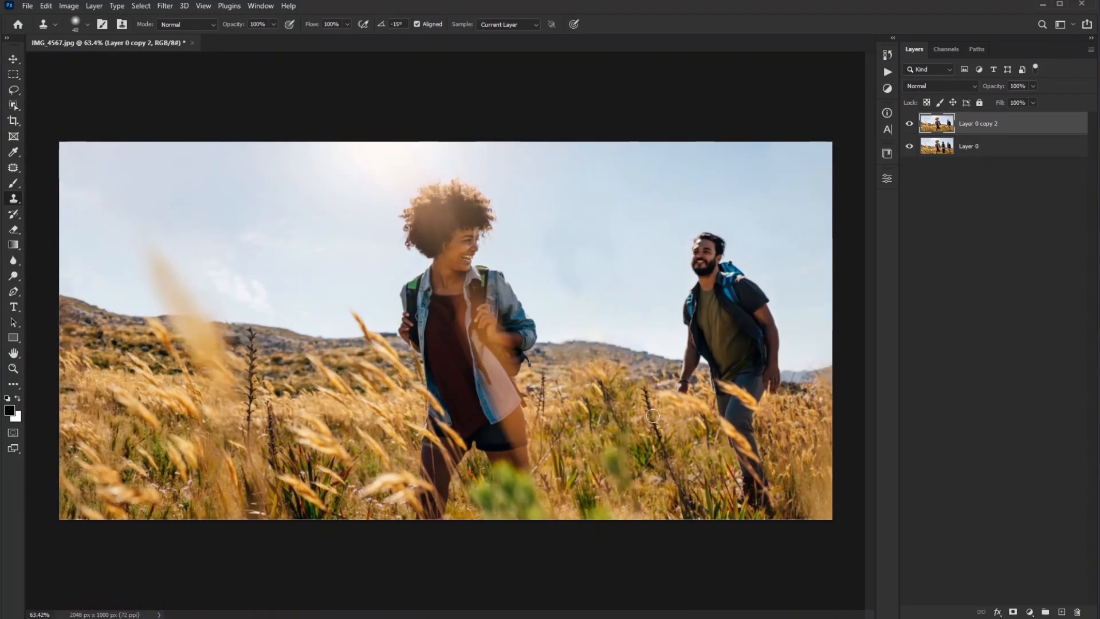
- Switch to the Move tool and compare the retouch with the original by hiding and showing Layer 0 copy 2, leaving it visible
key("v")
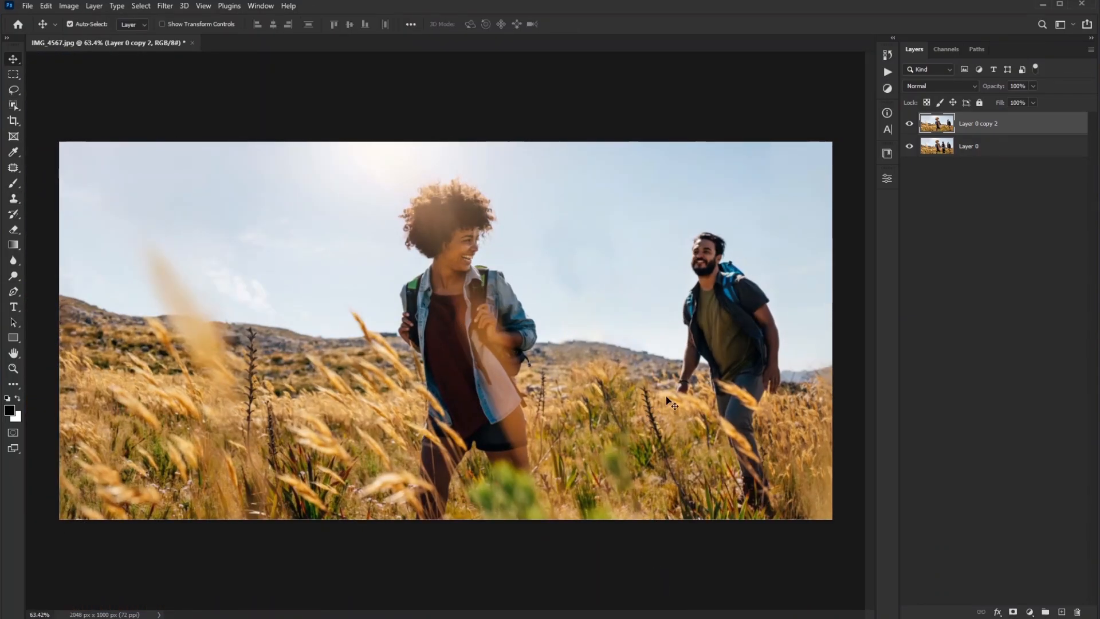
left_click(913, 123)
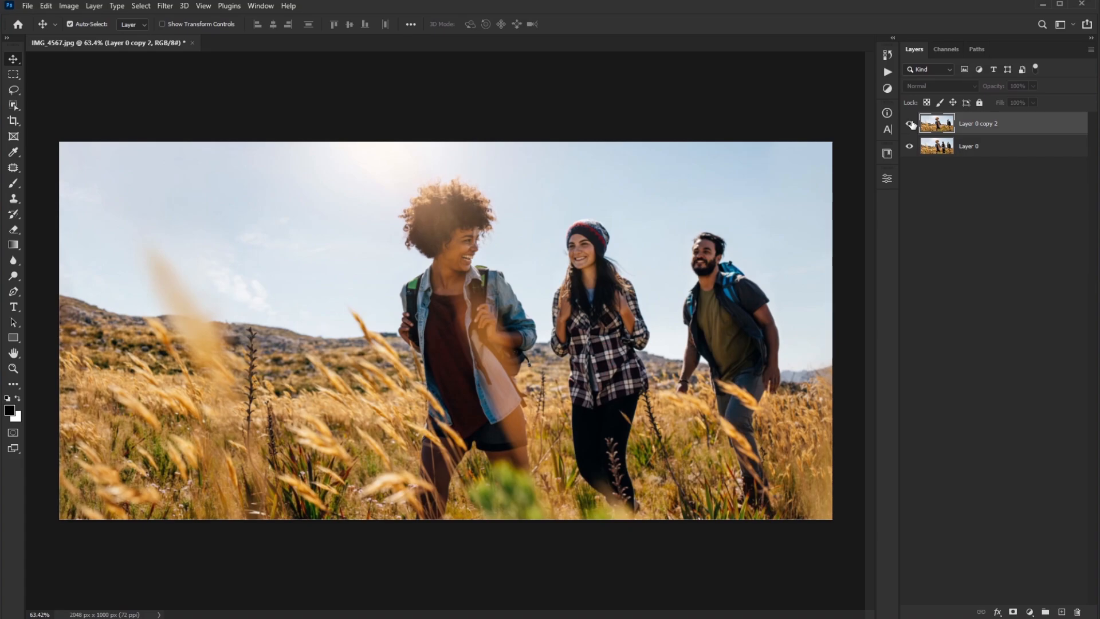
left_click(912, 125)
left_click(913, 124)
left_click(913, 125)
left_click(913, 124)
left_click(913, 124)
left_click(912, 124)
left_click(913, 125)
left_click(912, 124)
left_click(913, 124)
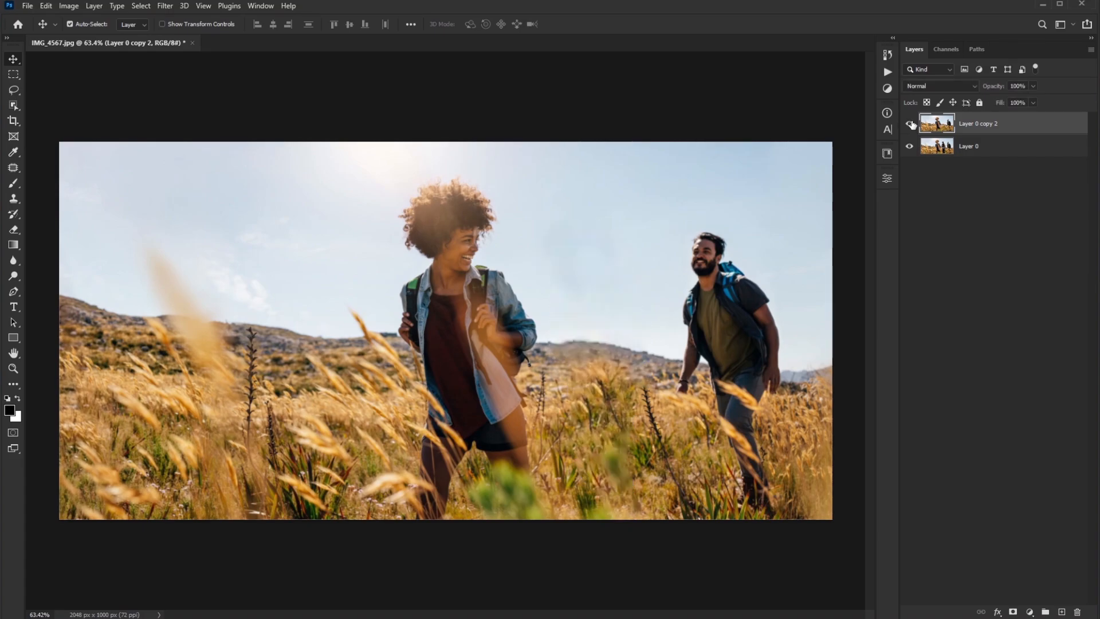
left_click(913, 124)
left_click(913, 124)
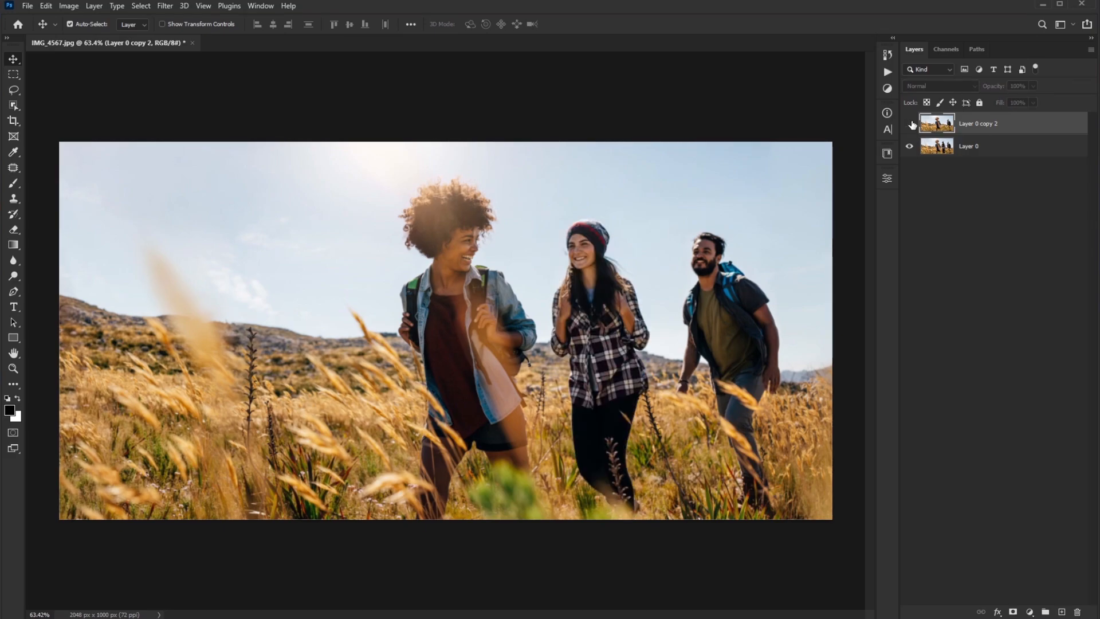
left_click(913, 124)
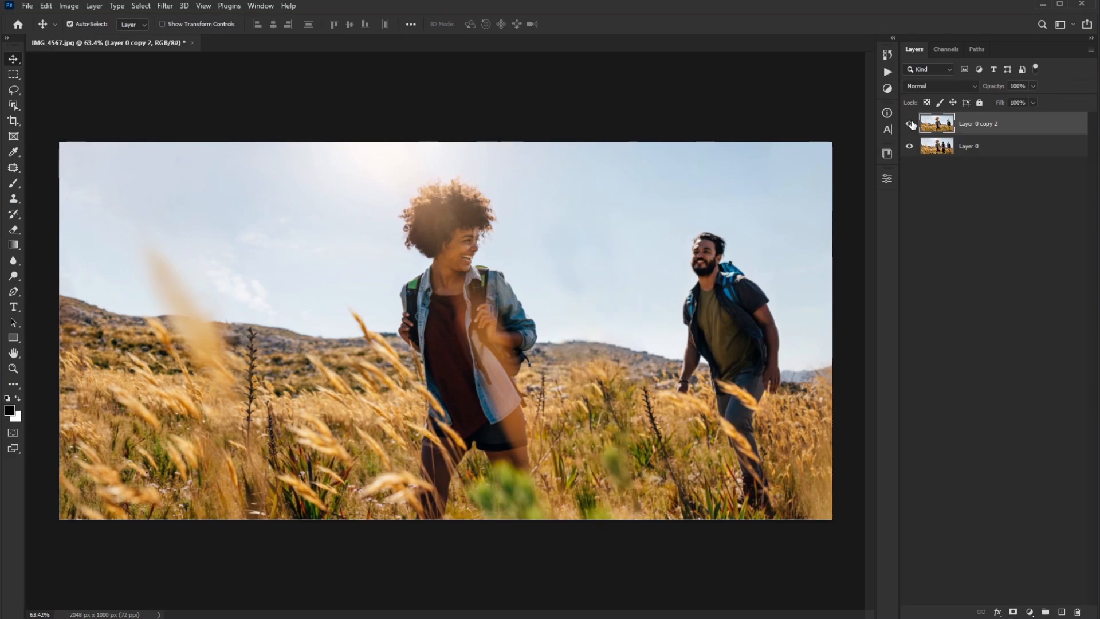